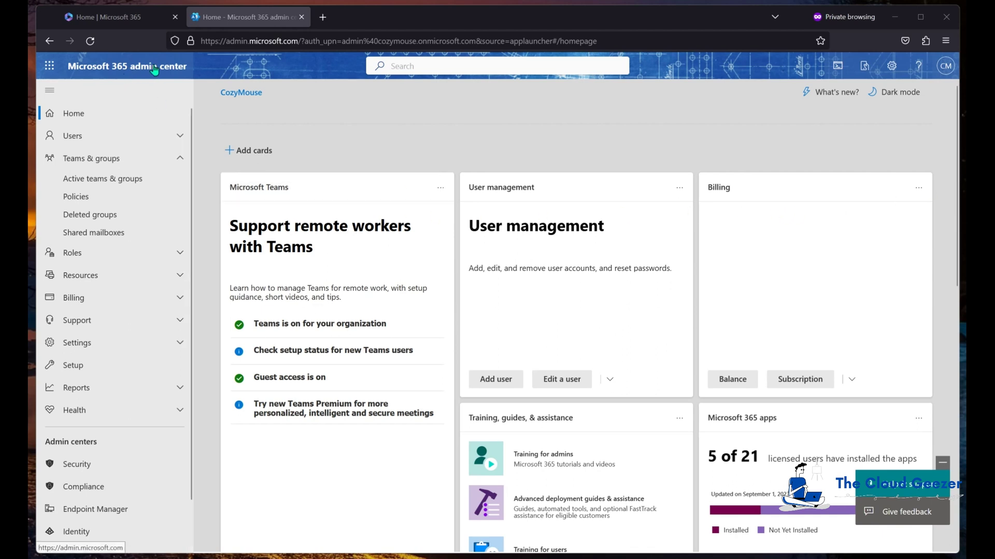
Open the Pronouns setting under the organization's Security & privacy settings and toggle the option allowing pronouns off and back on
{"action": "left_click", "coordinate": [180, 342]}
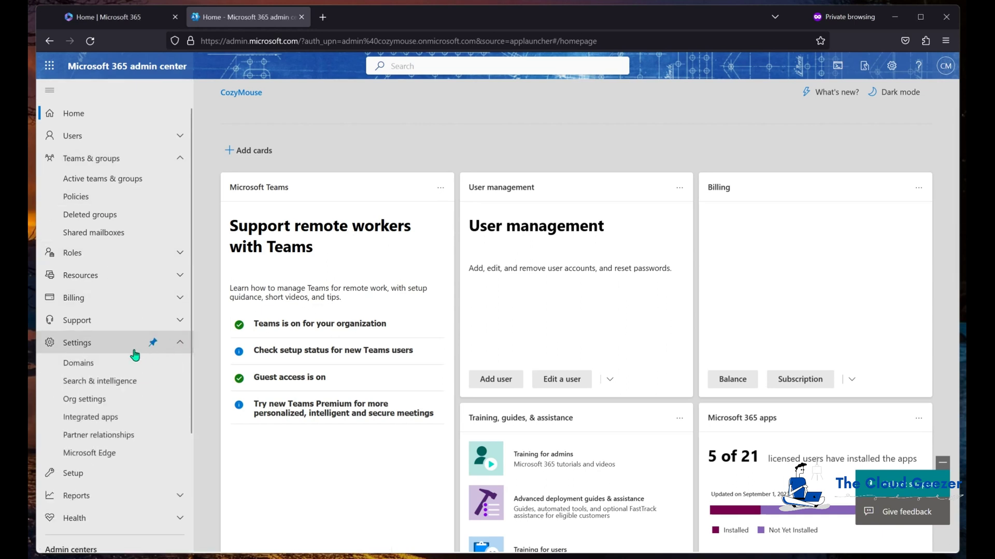
{"action": "left_click", "coordinate": [91, 400]}
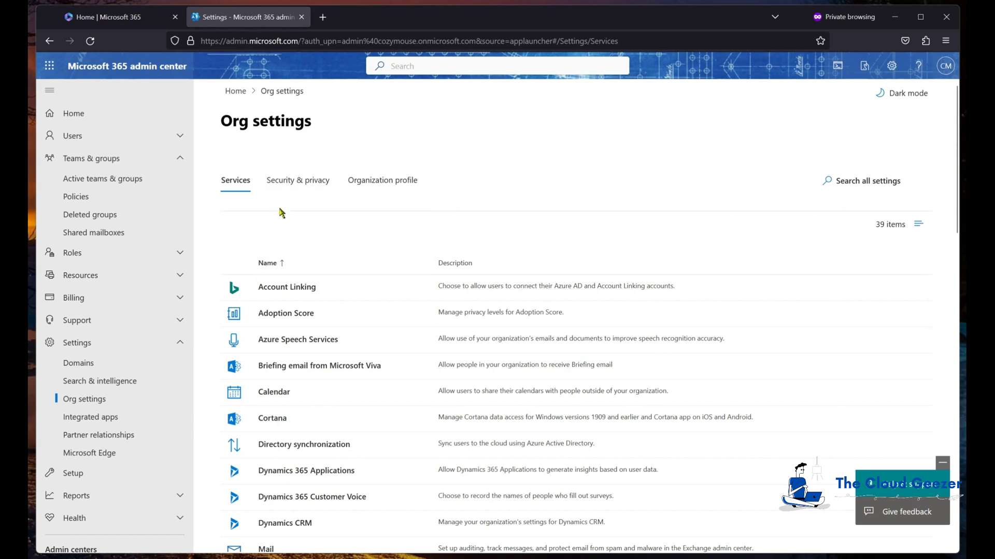
{"action": "left_click", "coordinate": [297, 181]}
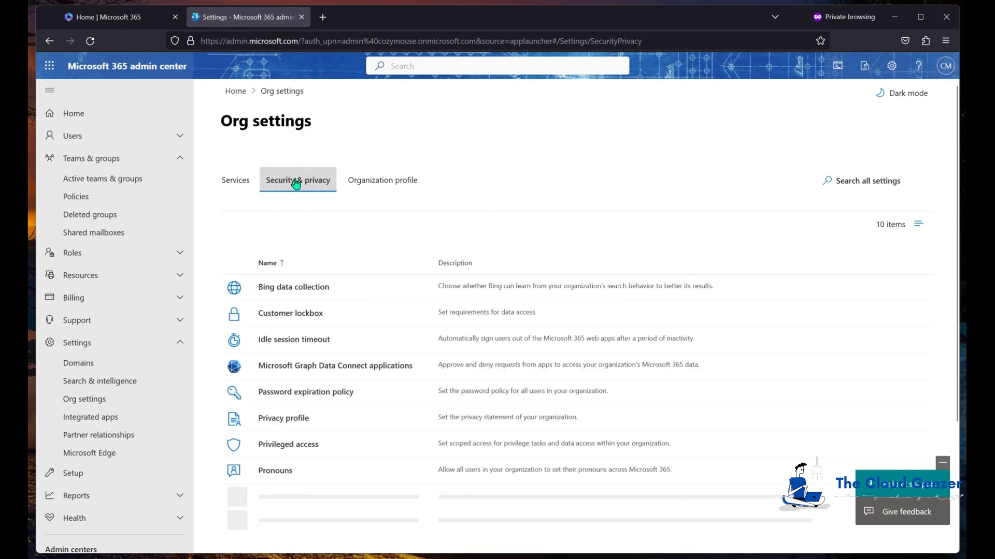
{"action": "scroll", "coordinate": [295, 184], "scroll_direction": "down", "scroll_amount": 2}
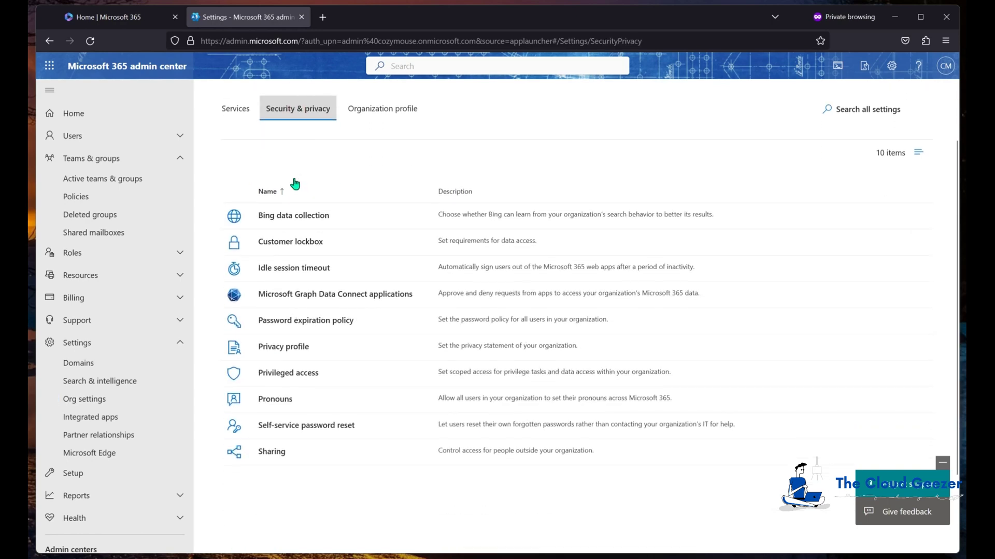
{"action": "left_click", "coordinate": [271, 400]}
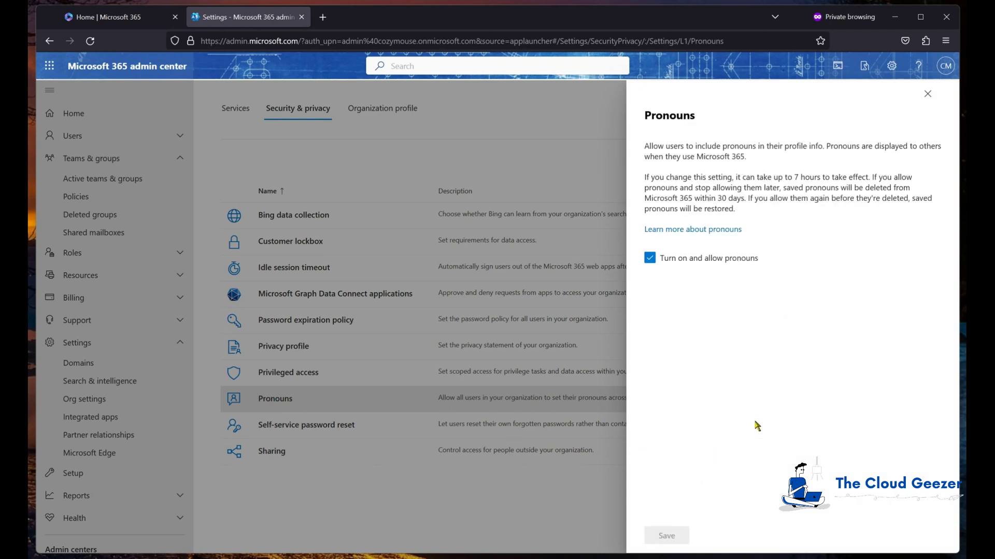
{"action": "left_click", "coordinate": [650, 259]}
{"action": "left_click", "coordinate": [650, 258]}
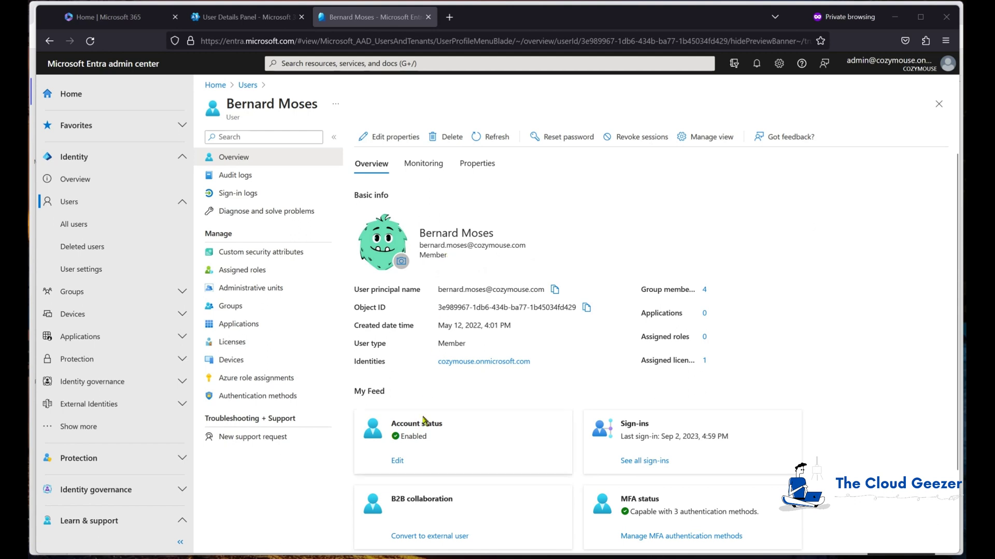
In the Microsoft Entra admin center, examine the user's full list of editable properties and the Identity category for a pronouns field
{"action": "left_click", "coordinate": [381, 138]}
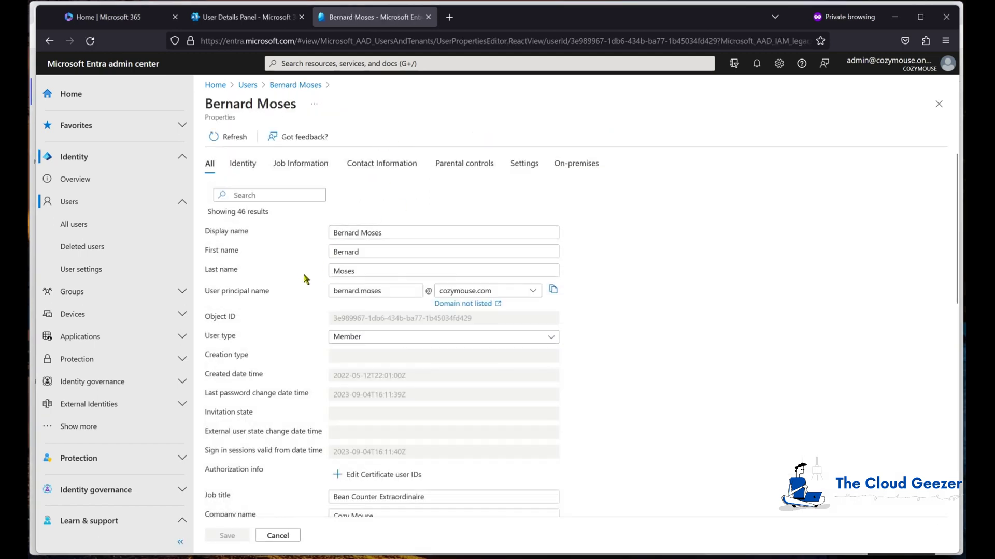
{"action": "scroll", "coordinate": [305, 284], "scroll_direction": "down", "scroll_amount": 4}
{"action": "scroll", "coordinate": [305, 284], "scroll_direction": "down", "scroll_amount": 3}
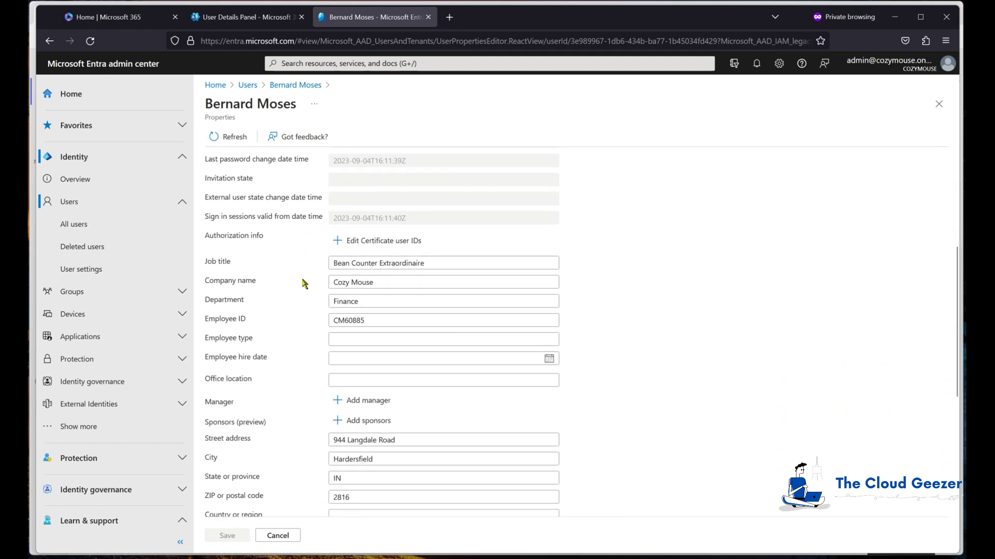
{"action": "scroll", "coordinate": [304, 284], "scroll_direction": "down", "scroll_amount": 3}
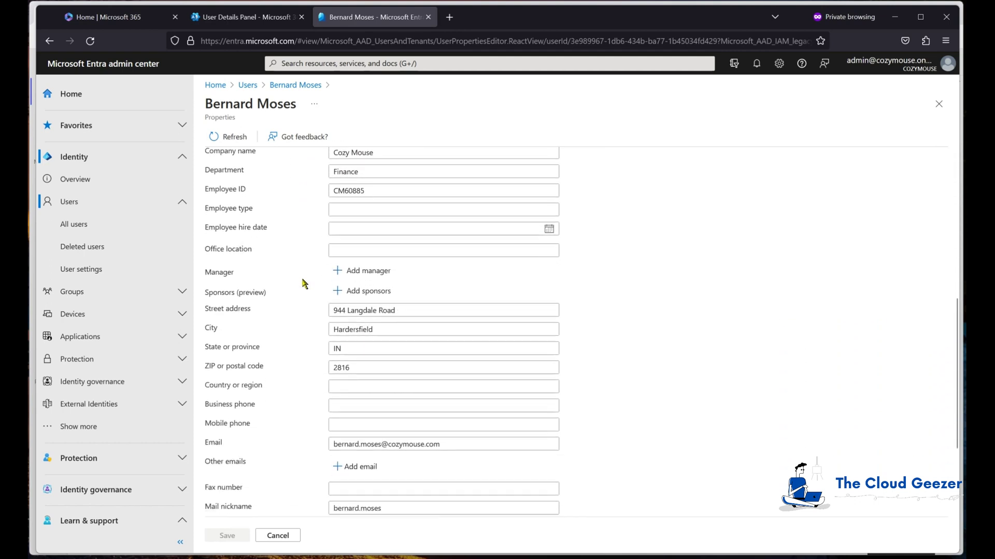
{"action": "scroll", "coordinate": [305, 283], "scroll_direction": "down", "scroll_amount": 2}
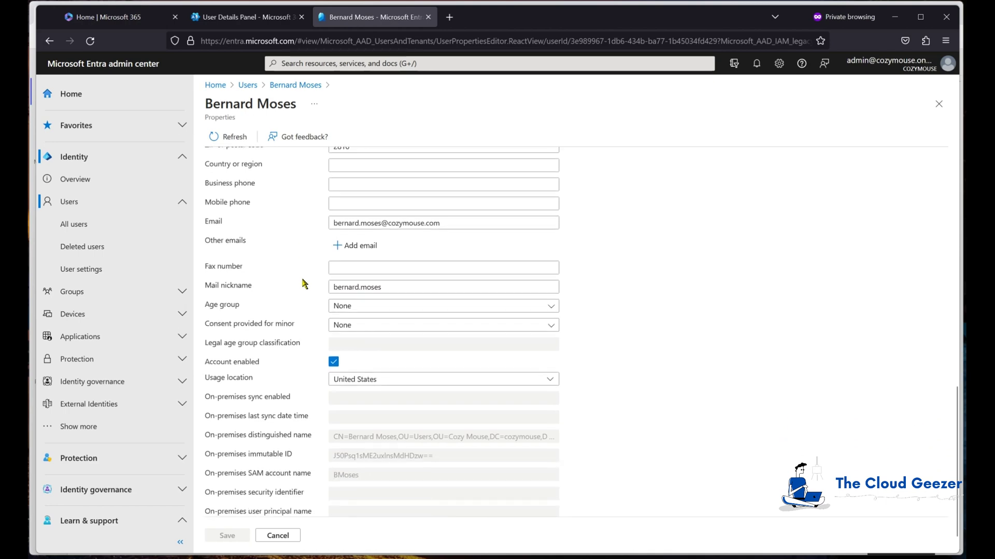
{"action": "scroll", "coordinate": [304, 283], "scroll_direction": "up", "scroll_amount": 3}
{"action": "scroll", "coordinate": [305, 284], "scroll_direction": "up", "scroll_amount": 8}
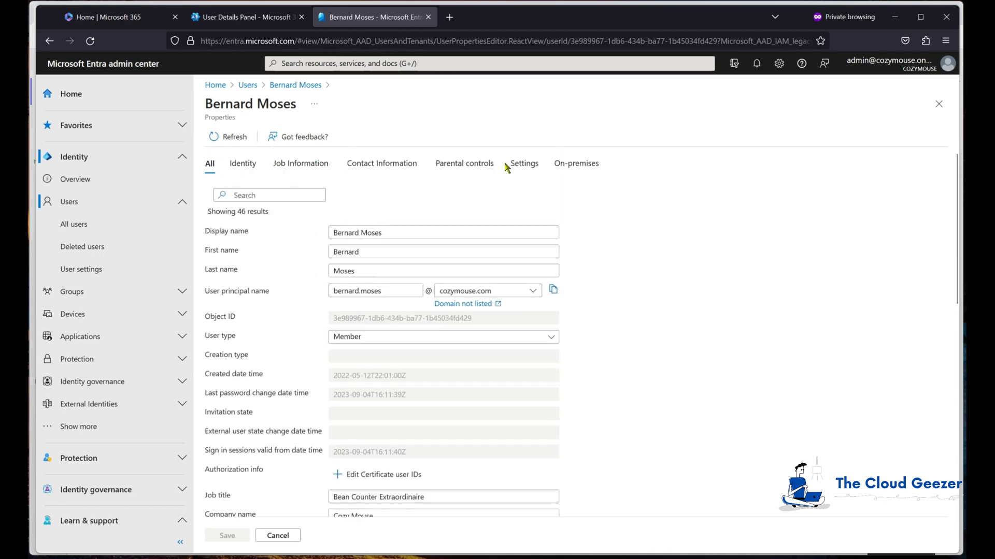
{"action": "left_click", "coordinate": [241, 163]}
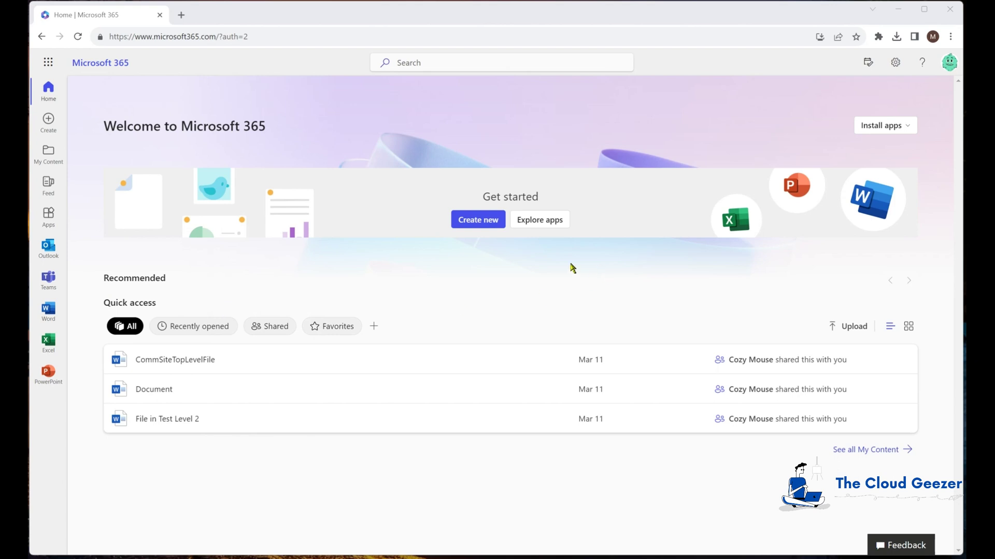
Open the signed-in user's account page from Microsoft 365 and look through its overview for a pronouns option
{"action": "left_click", "coordinate": [949, 62]}
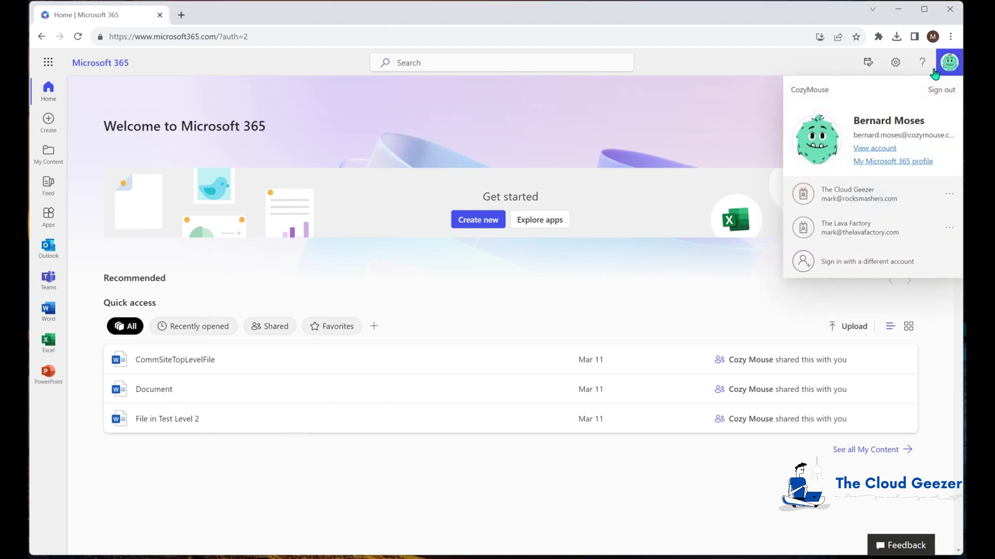
{"action": "left_click", "coordinate": [870, 148]}
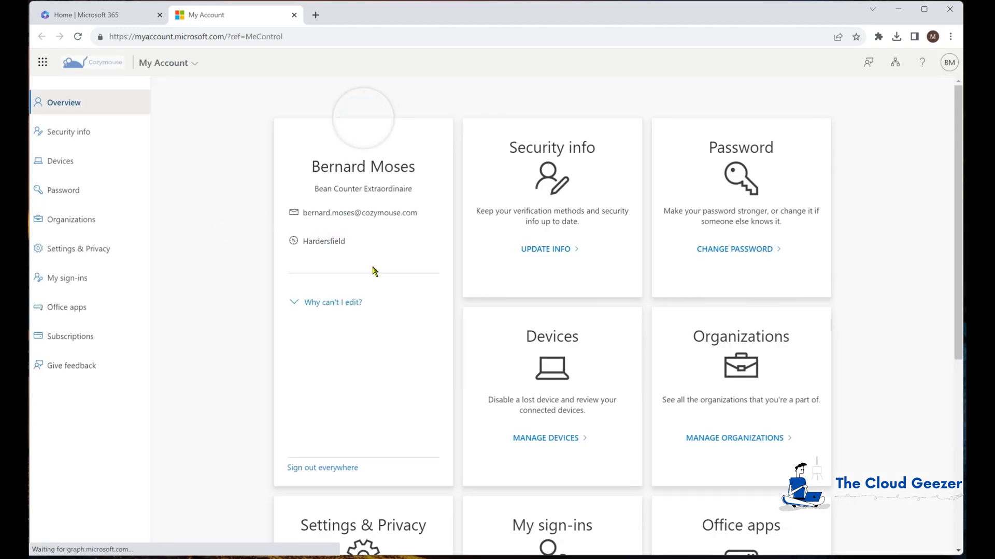
{"action": "scroll", "coordinate": [368, 337], "scroll_direction": "down", "scroll_amount": 2}
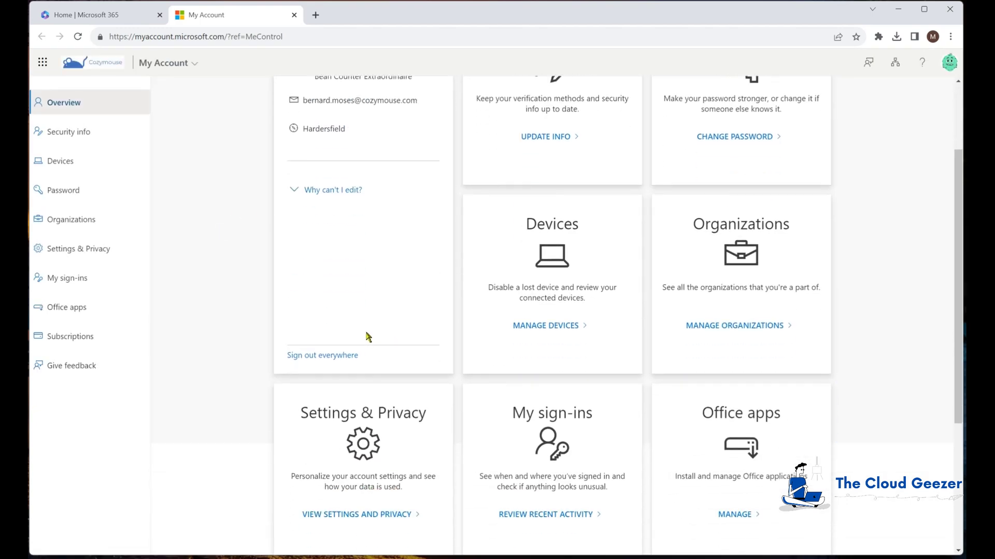
{"action": "scroll", "coordinate": [366, 334], "scroll_direction": "down", "scroll_amount": 4}
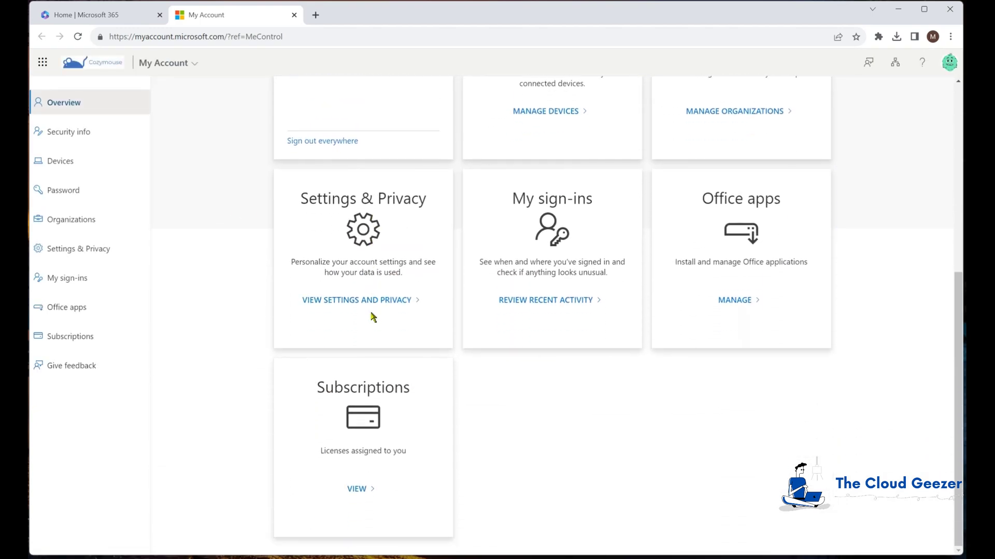
{"action": "scroll", "coordinate": [372, 317], "scroll_direction": "up", "scroll_amount": 5}
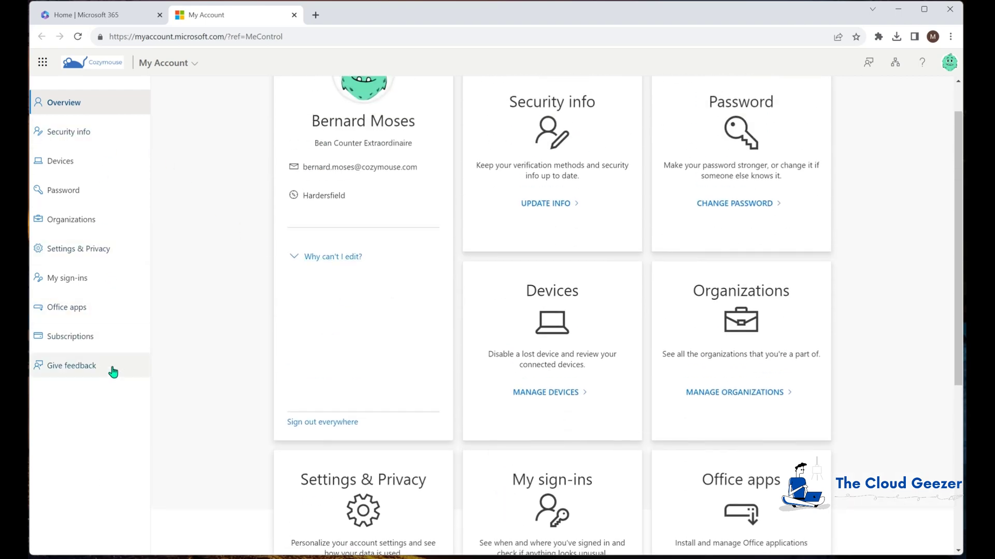
{"action": "scroll", "coordinate": [358, 353], "scroll_direction": "up", "scroll_amount": 1}
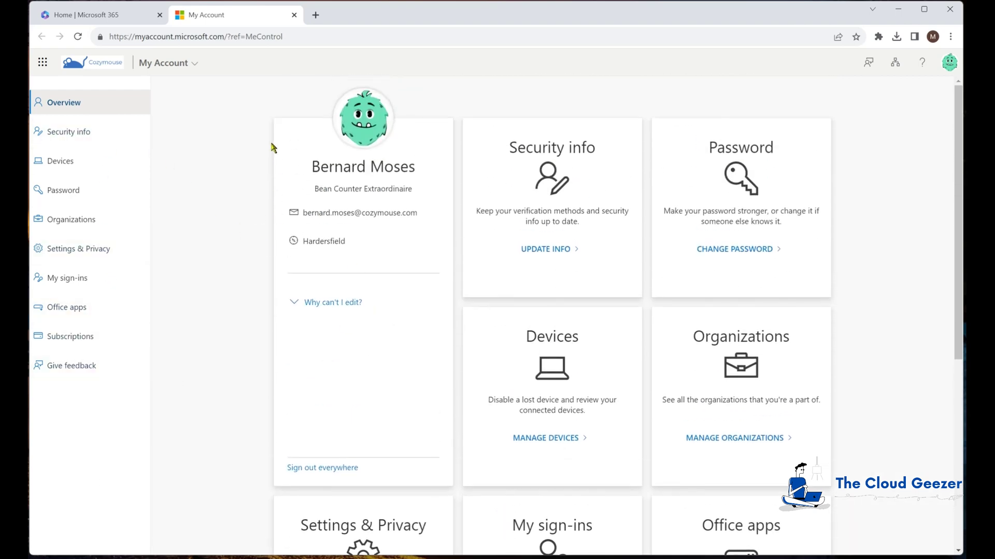
Open Outlook from the Microsoft 365 home page and open the sender's full profile card from the sent message "Test"
{"action": "left_click", "coordinate": [109, 15]}
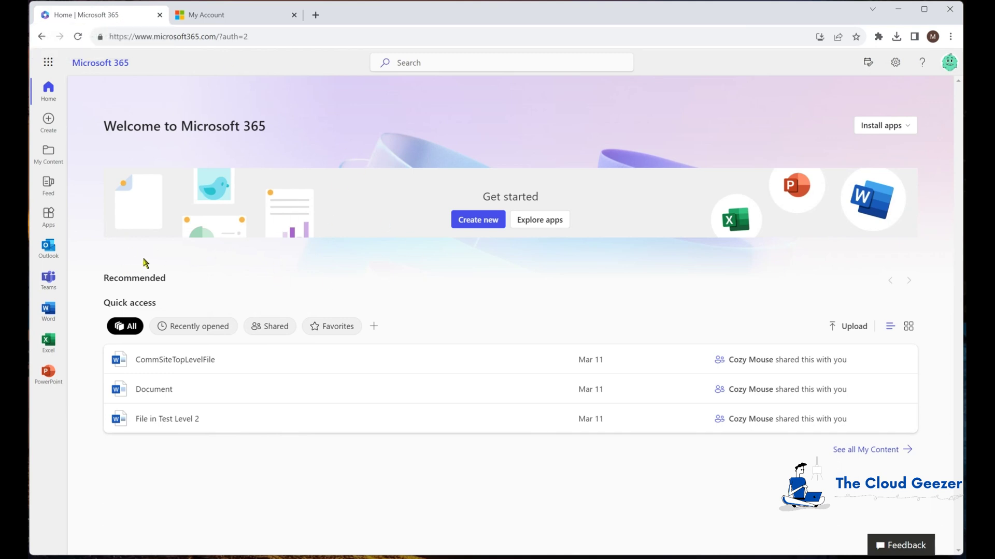
{"action": "left_click", "coordinate": [49, 248]}
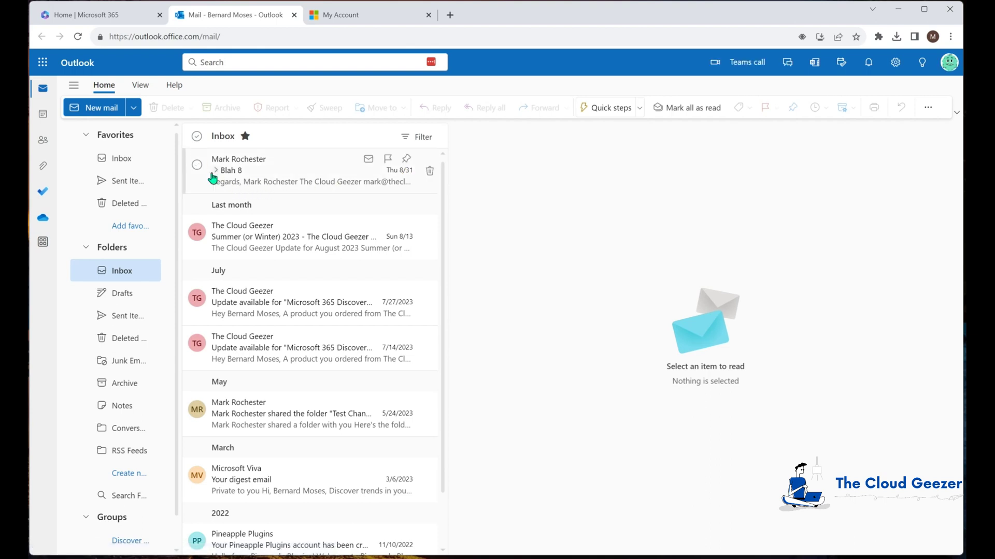
{"action": "mouse_move", "coordinate": [198, 230]}
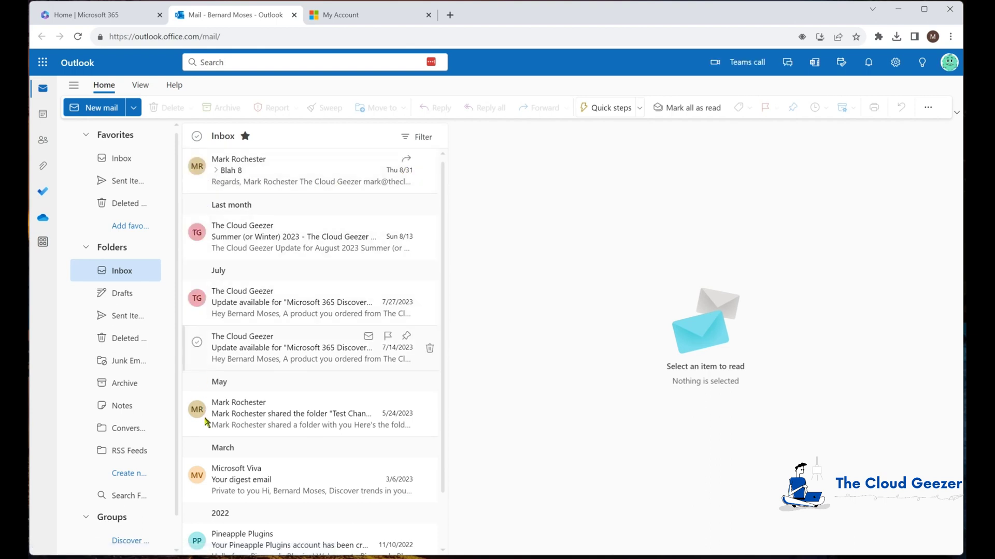
{"action": "left_click", "coordinate": [106, 181]}
{"action": "left_click", "coordinate": [279, 192]}
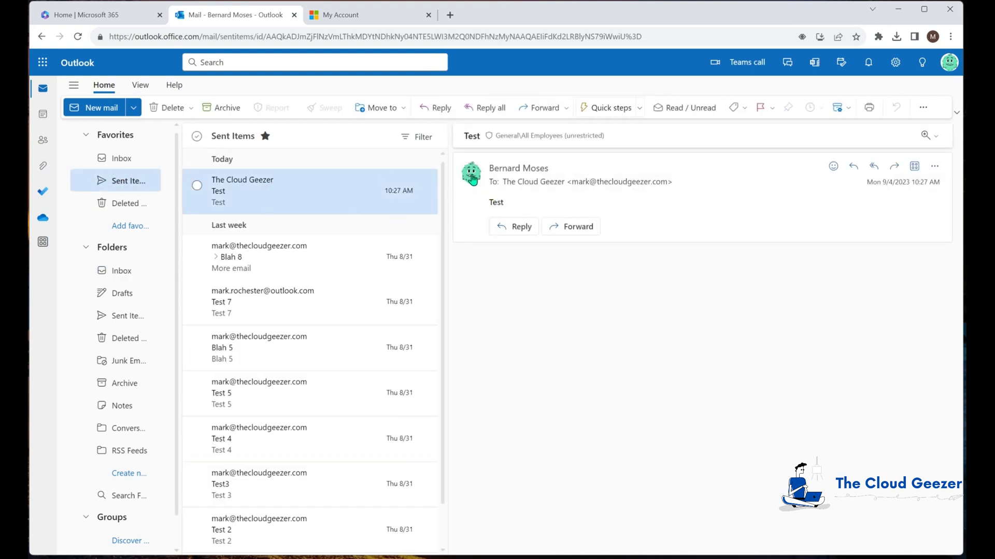
{"action": "left_click", "coordinate": [472, 177]}
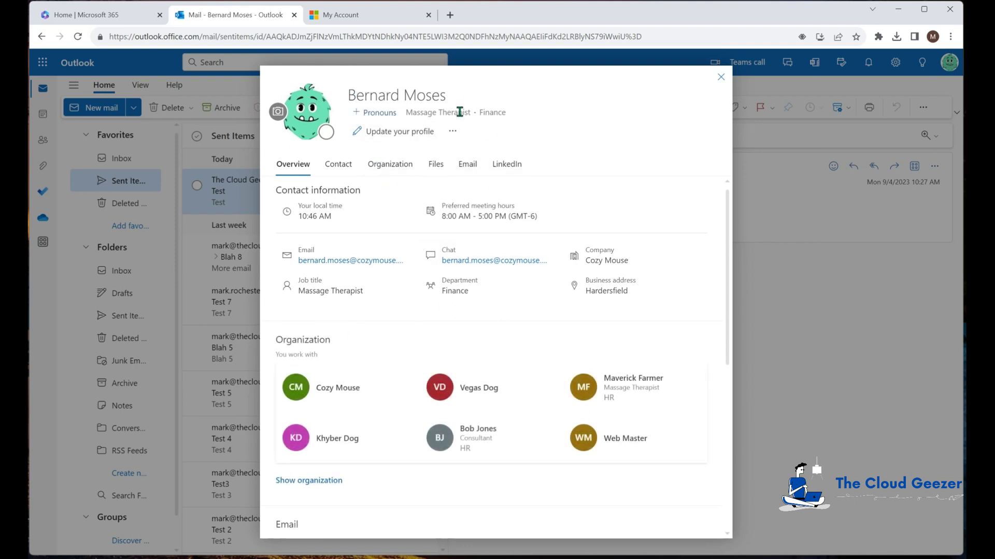
Add the pronouns He/Him to the user's profile, save them, and close the profile card
{"action": "left_click", "coordinate": [373, 113]}
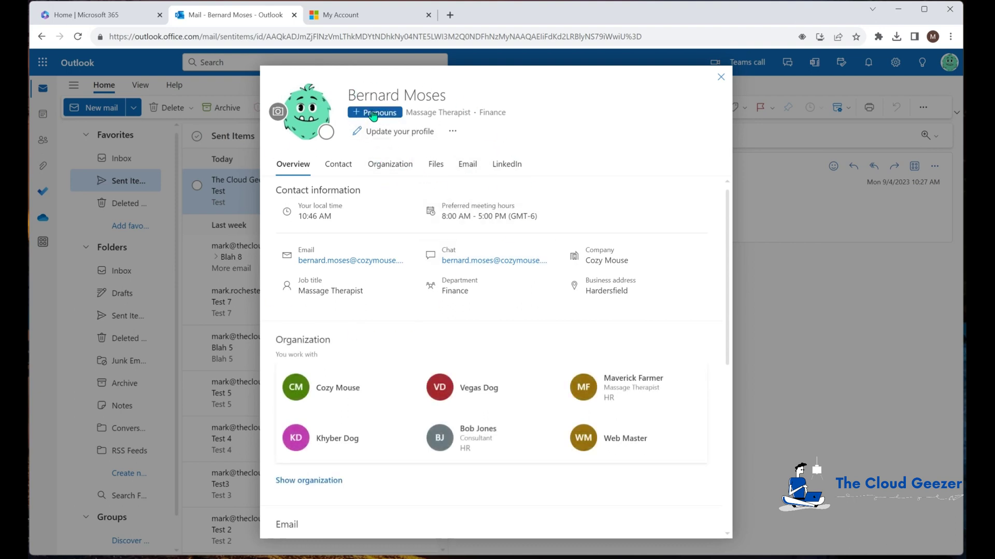
{"action": "left_click", "coordinate": [373, 114]}
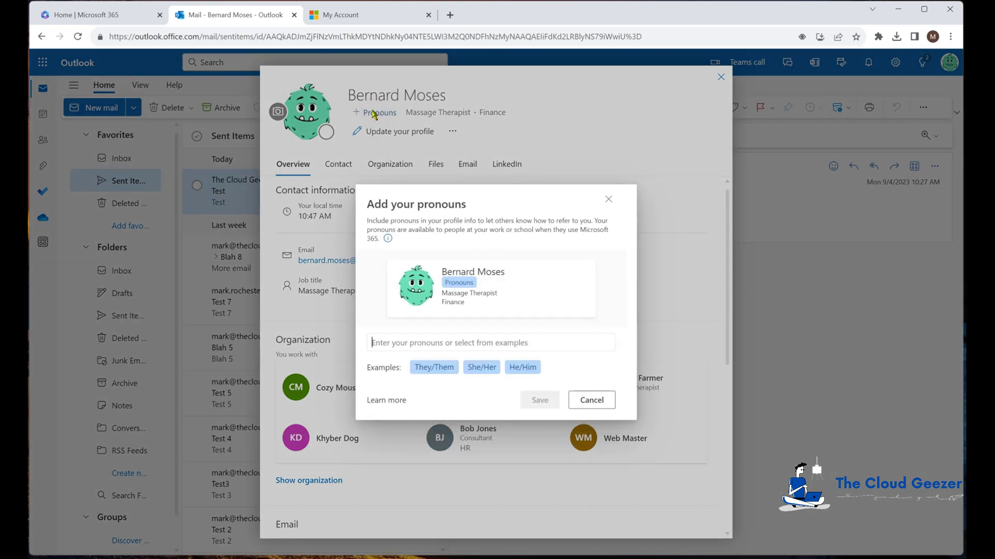
{"action": "left_click", "coordinate": [523, 367]}
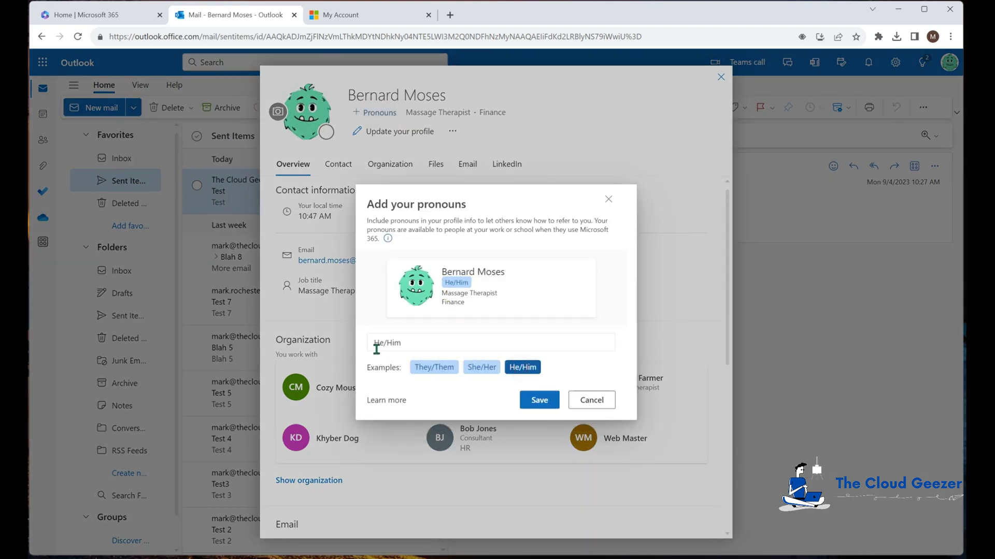
{"action": "left_click", "coordinate": [542, 402]}
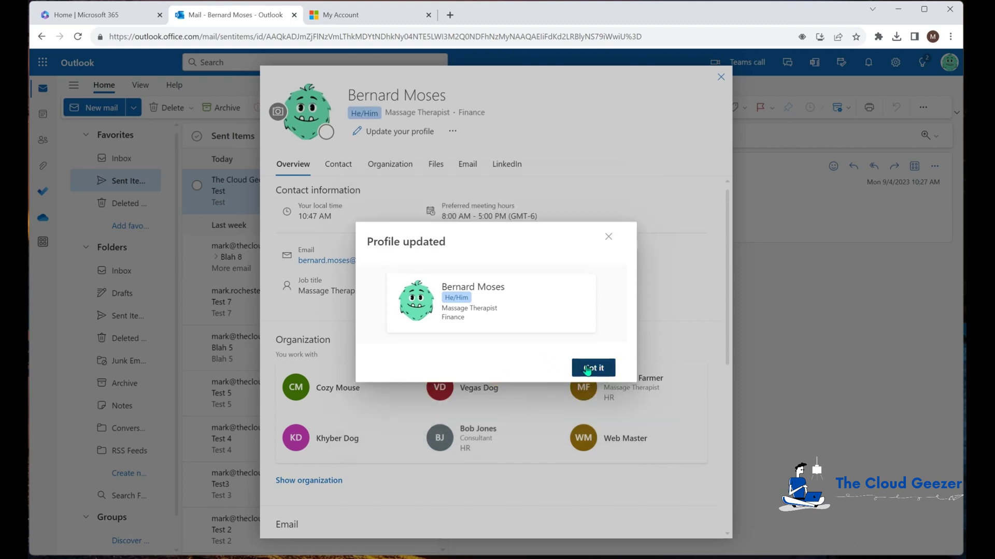
{"action": "left_click", "coordinate": [587, 367]}
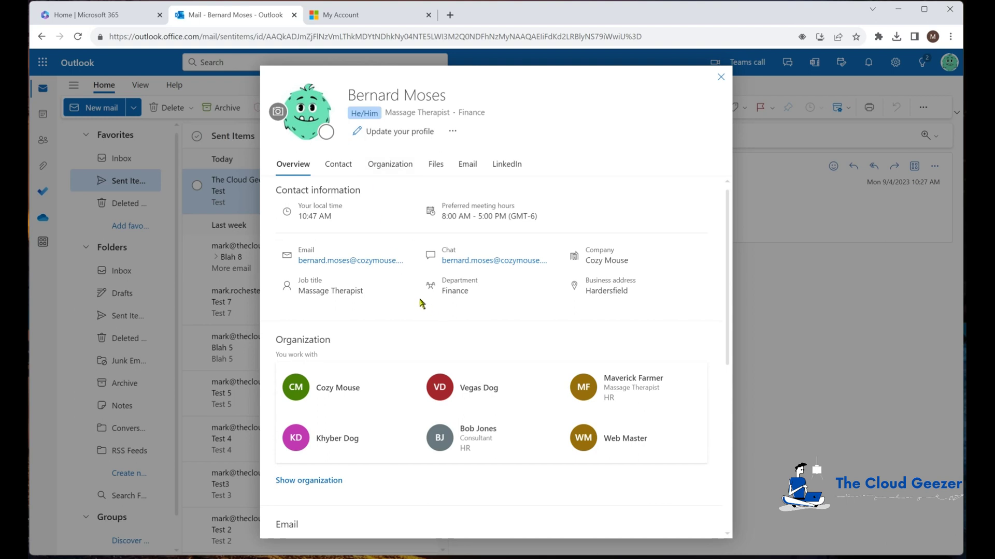
{"action": "left_click", "coordinate": [720, 76]}
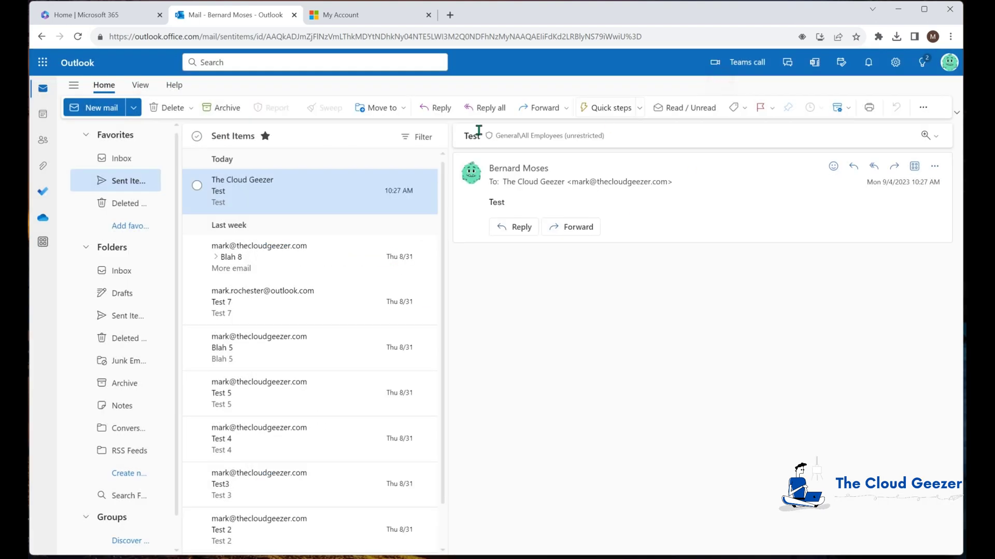
Check the account menu and the sender's profile card for the pronouns, and return to the Microsoft 365 home page
{"action": "left_click", "coordinate": [950, 62]}
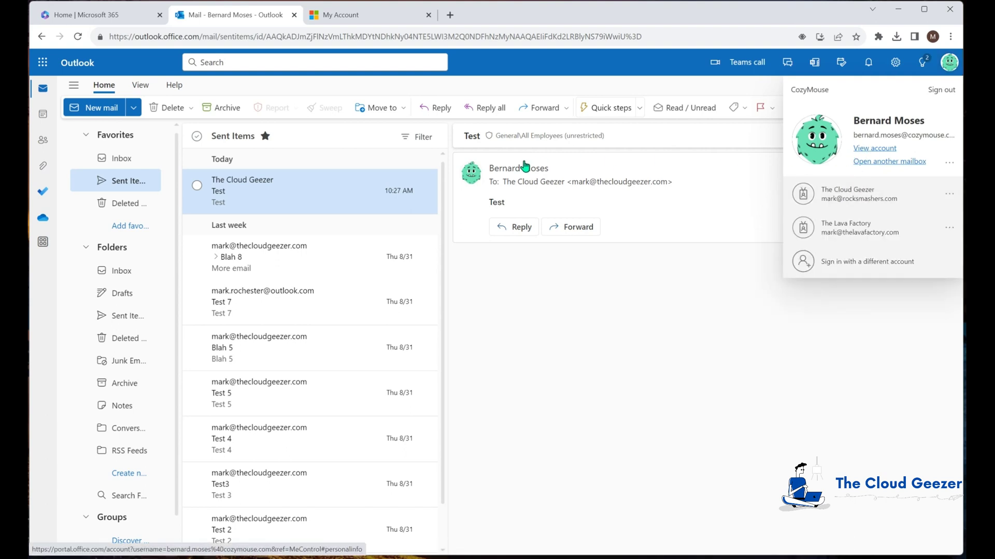
{"action": "left_click", "coordinate": [551, 316]}
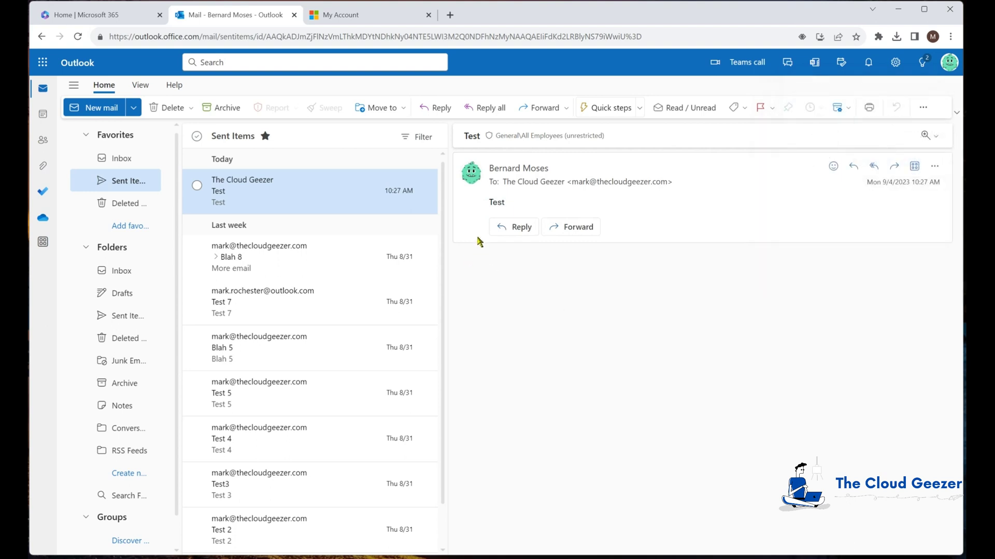
{"action": "mouse_move", "coordinate": [473, 176]}
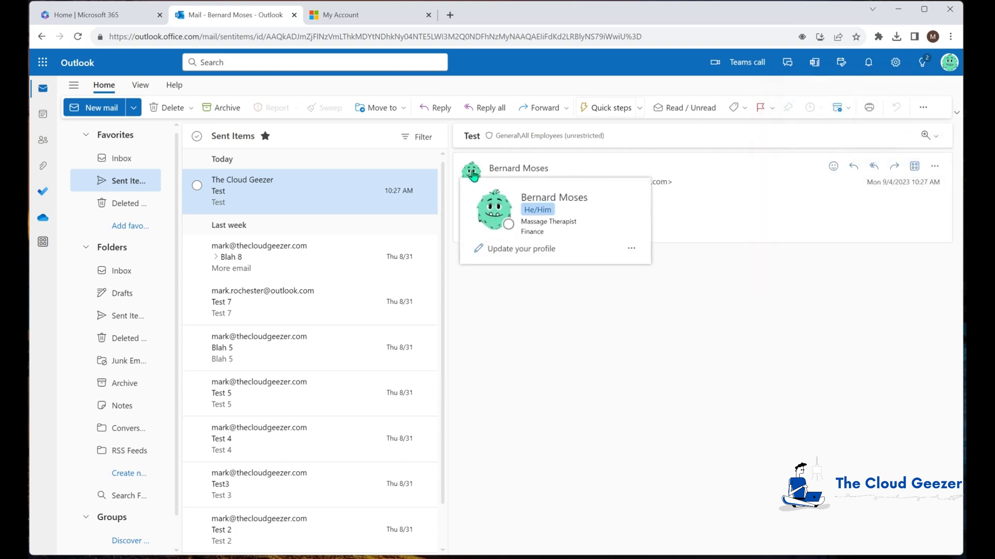
{"action": "left_click", "coordinate": [473, 175]}
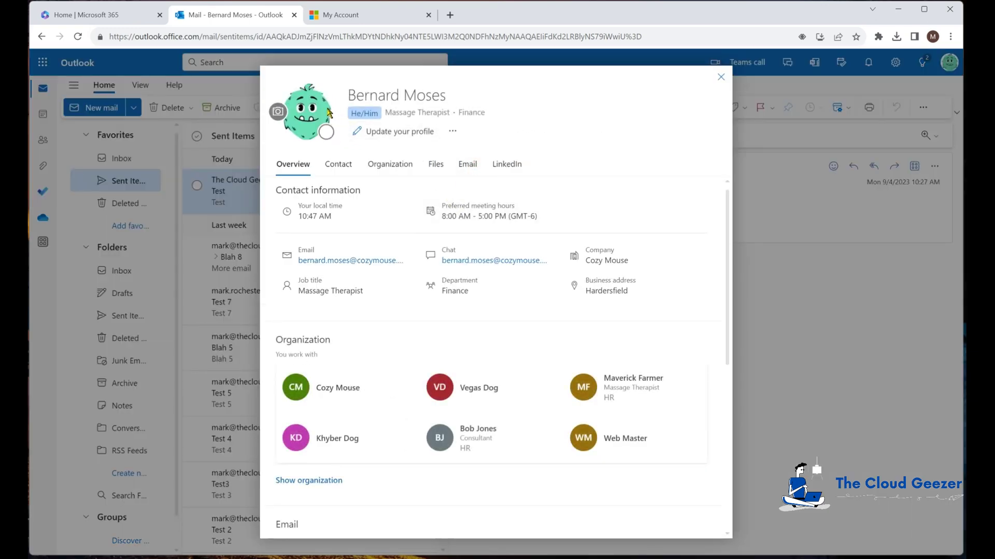
{"action": "left_click", "coordinate": [720, 77]}
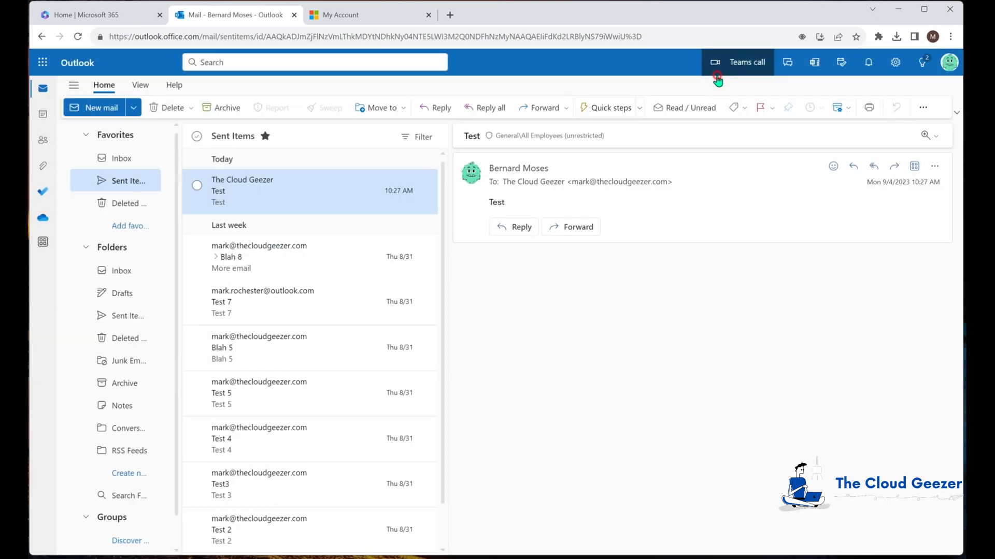
{"action": "left_click", "coordinate": [104, 15]}
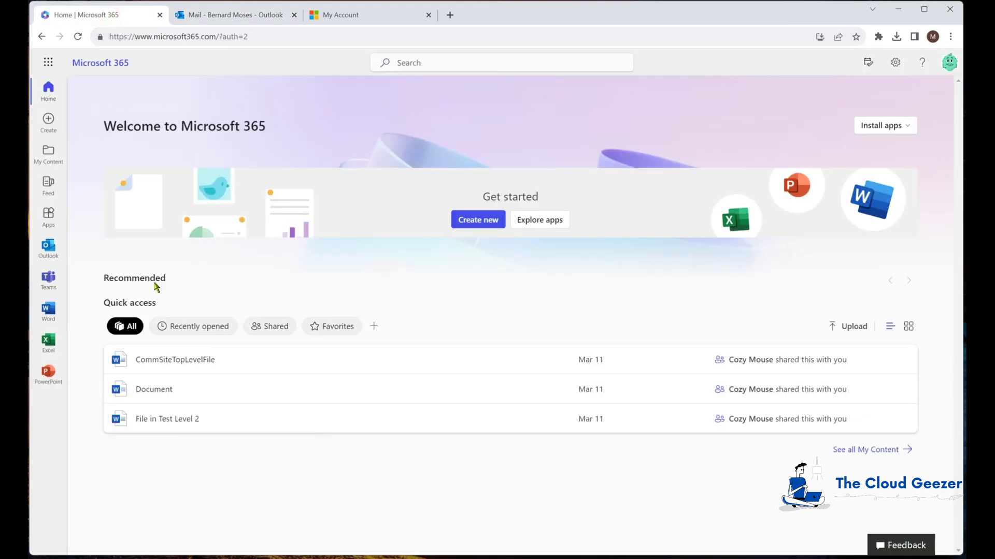
Open Teams from the Microsoft 365 home page and open the signed-in user's own profile card from the account menu
{"action": "left_click", "coordinate": [50, 279]}
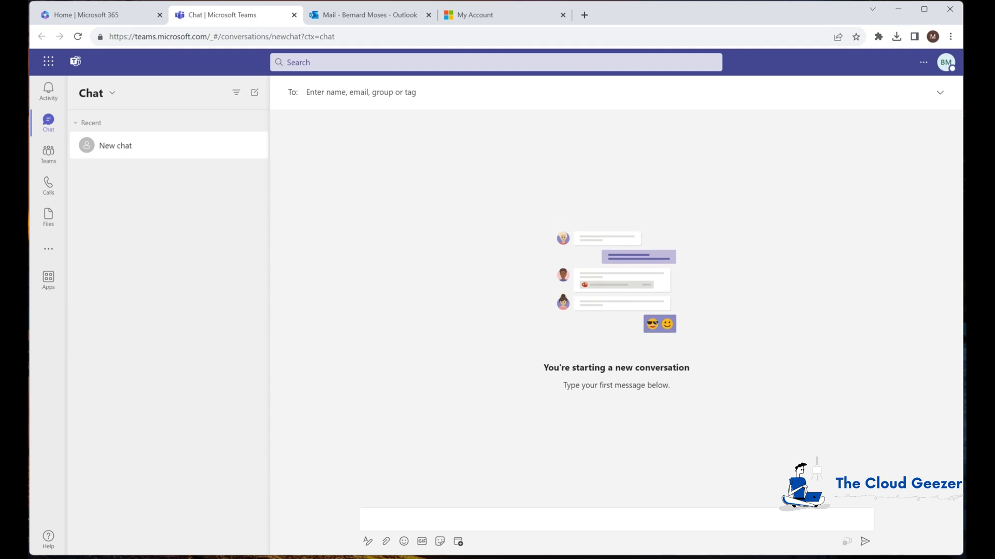
{"action": "left_click", "coordinate": [366, 371]}
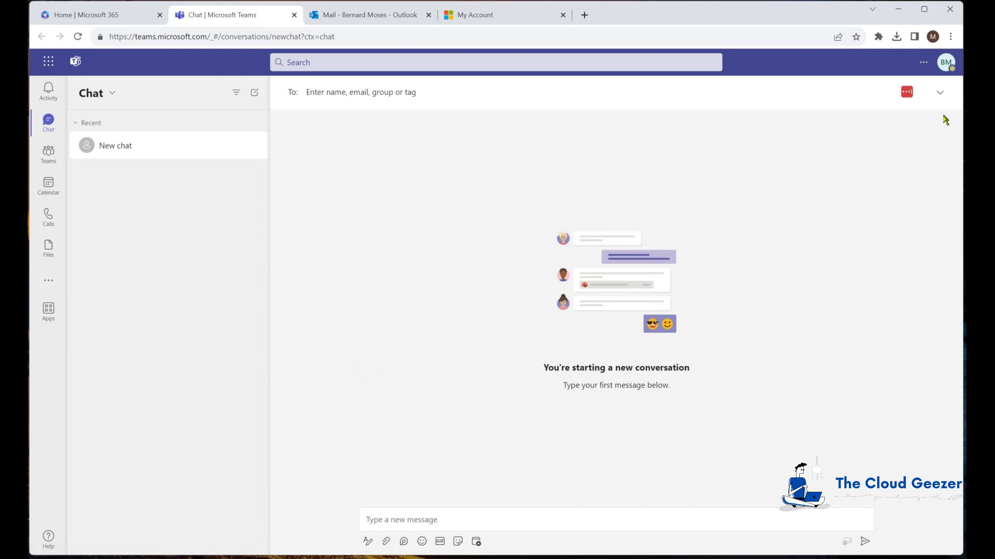
{"action": "left_click", "coordinate": [946, 63]}
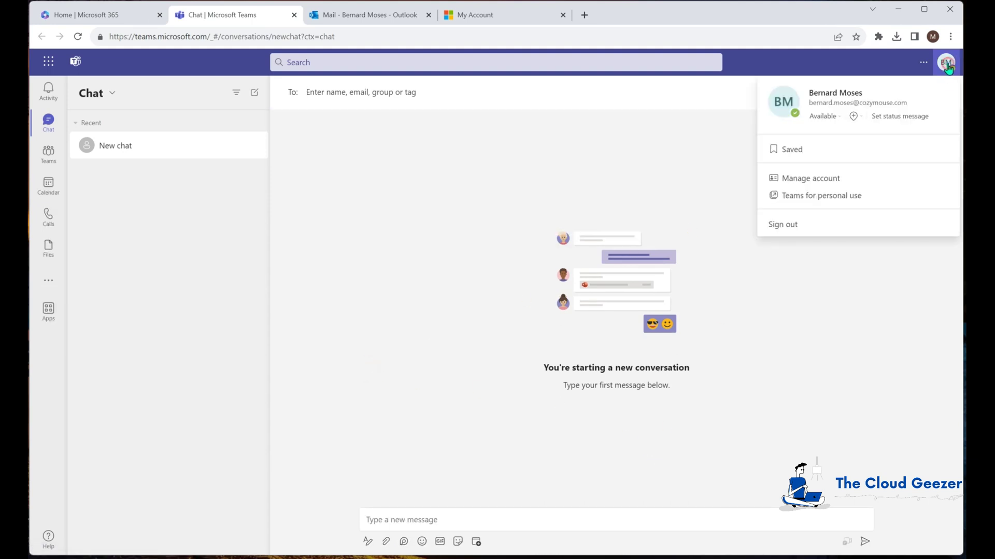
{"action": "left_click", "coordinate": [840, 98]}
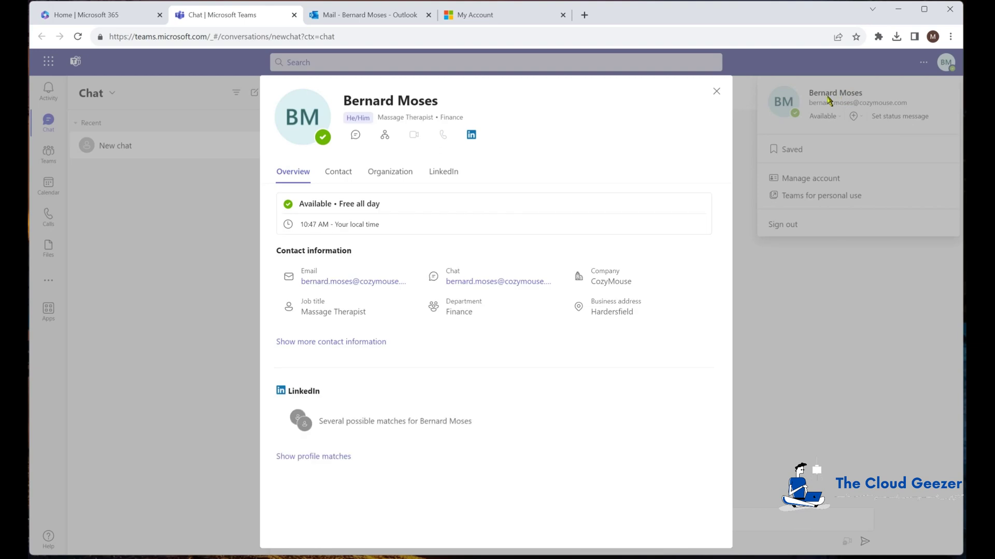
View the pronoun editor from the Teams profile card, cancel it without changes, and close the card
{"action": "left_click", "coordinate": [358, 119]}
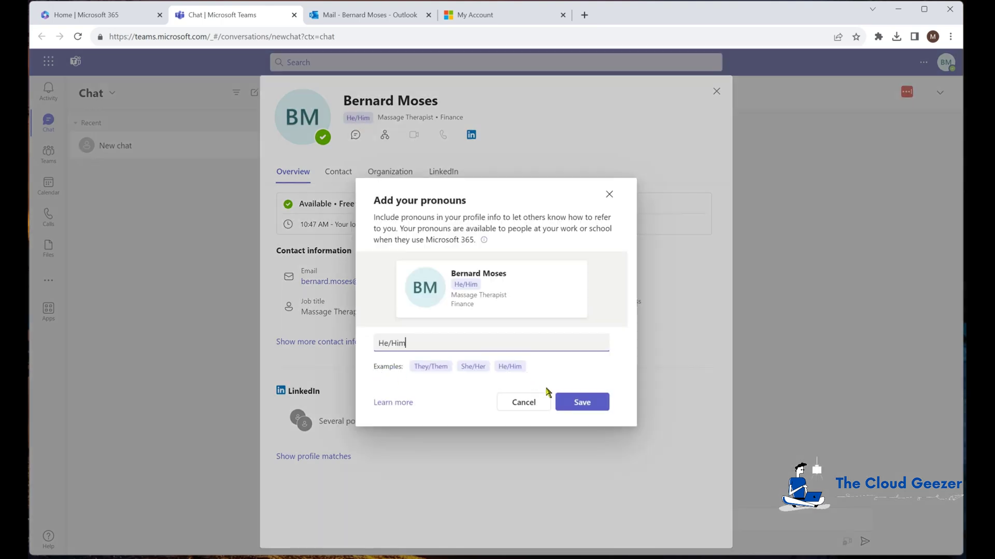
{"action": "left_click", "coordinate": [527, 408]}
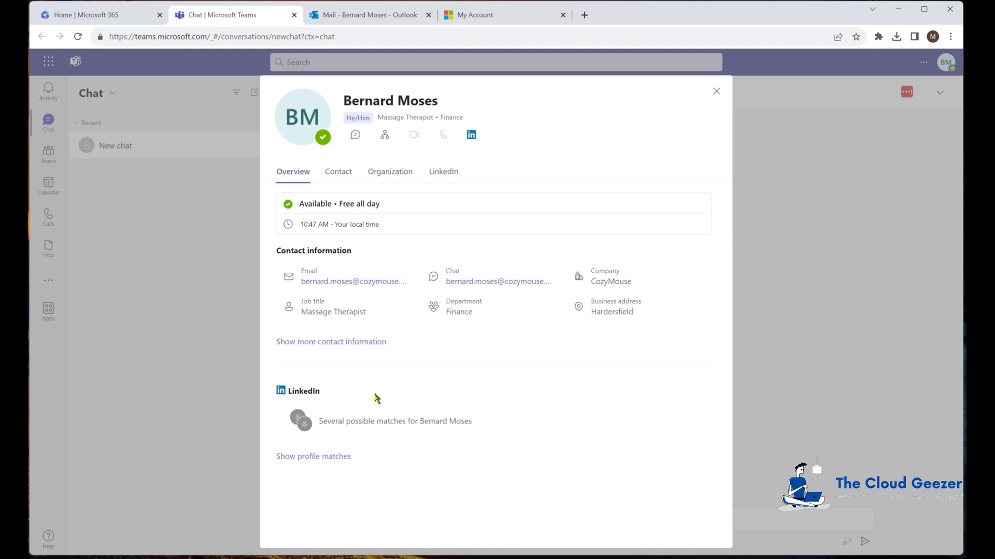
{"action": "left_click", "coordinate": [717, 92]}
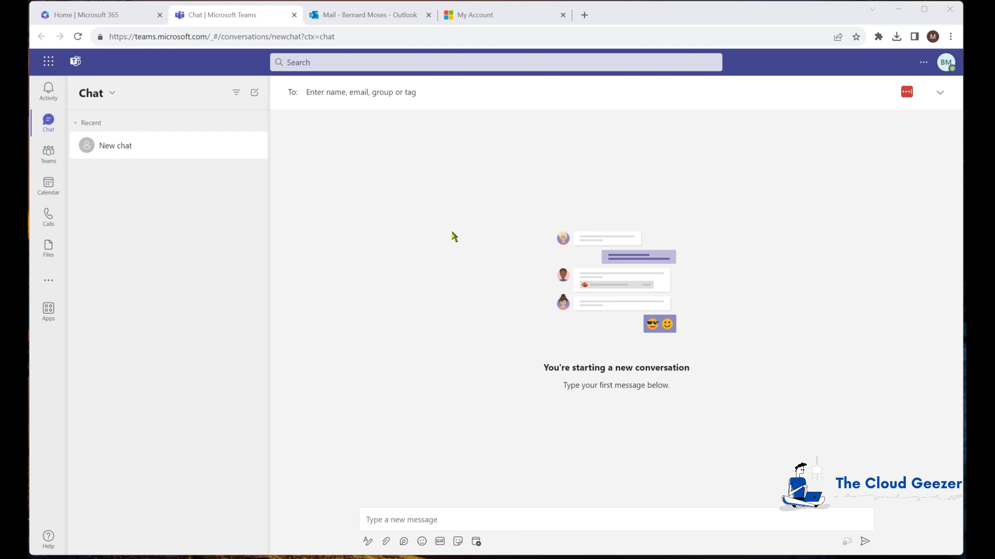
Switch to the Microsoft 365 admin center's Org settings and open the Pronouns setting under Security & privacy
{"action": "left_click", "coordinate": [899, 14]}
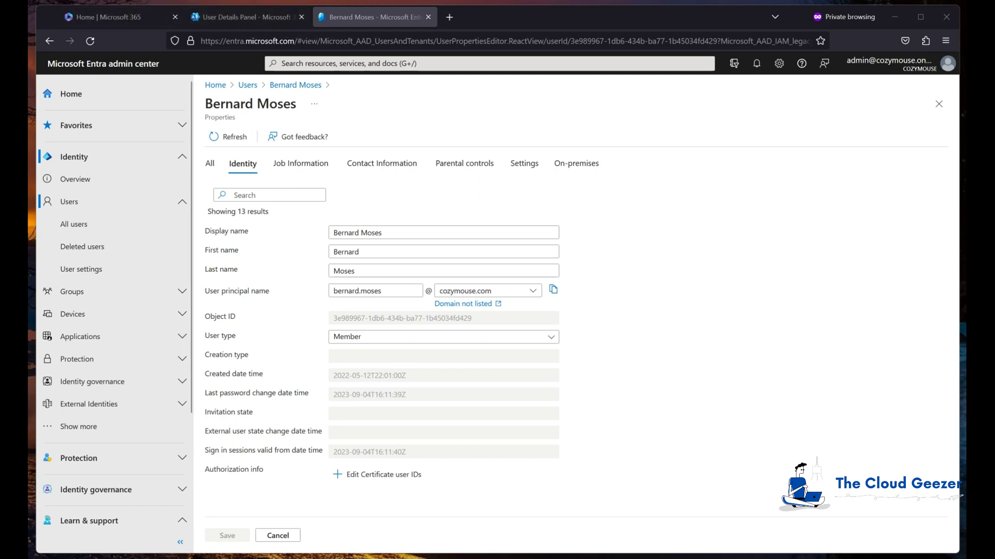
{"action": "left_click", "coordinate": [240, 17]}
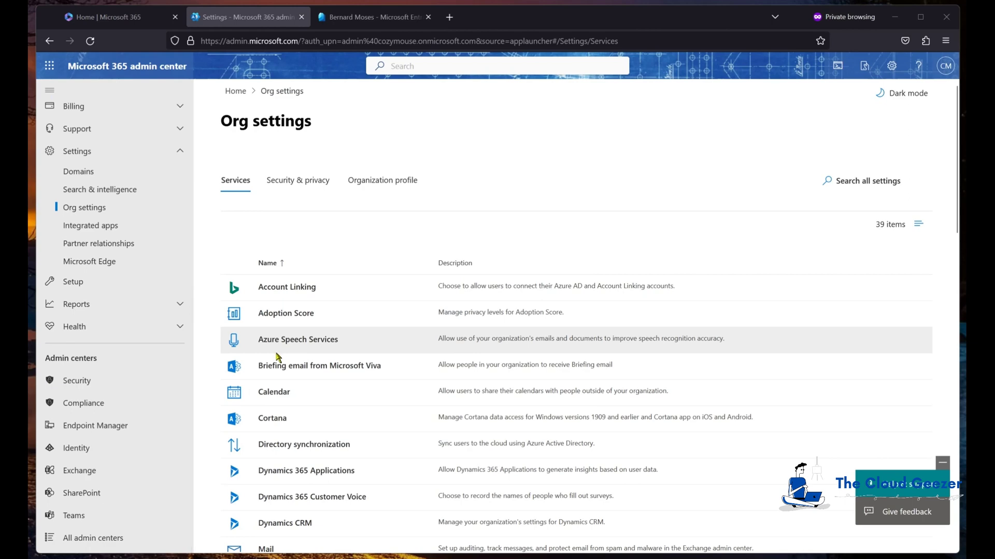
{"action": "scroll", "coordinate": [311, 259], "scroll_direction": "down", "scroll_amount": 2}
{"action": "left_click", "coordinate": [305, 111]}
{"action": "scroll", "coordinate": [306, 398], "scroll_direction": "down", "scroll_amount": 2}
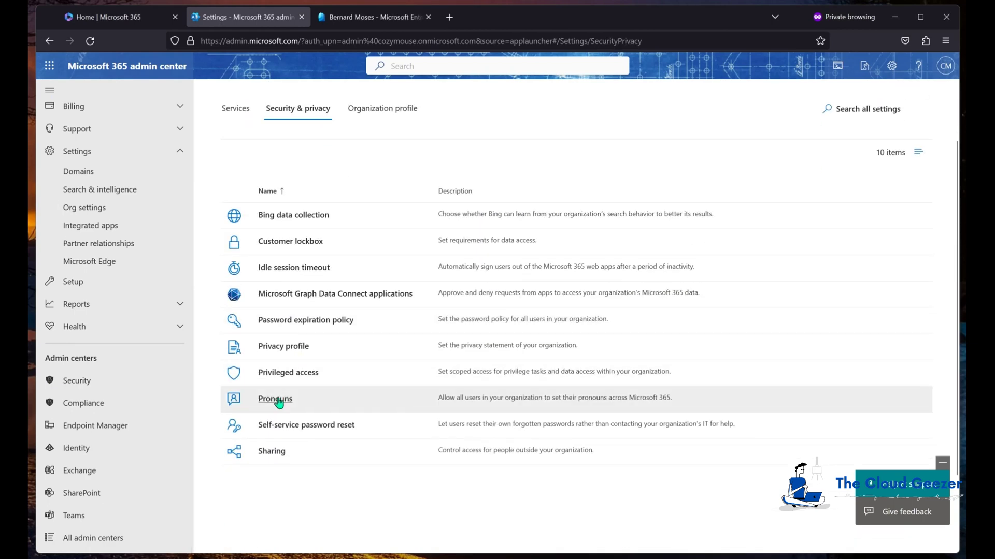
{"action": "left_click", "coordinate": [290, 399]}
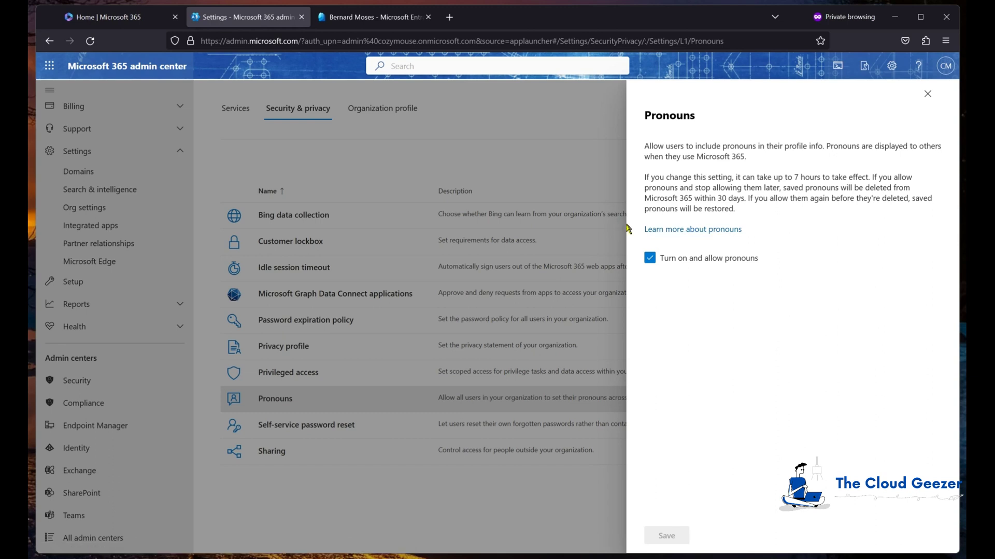
Open the Learn more about pronouns article and read through its feature instructions to the Next steps and Related content sections
{"action": "left_click", "coordinate": [693, 231]}
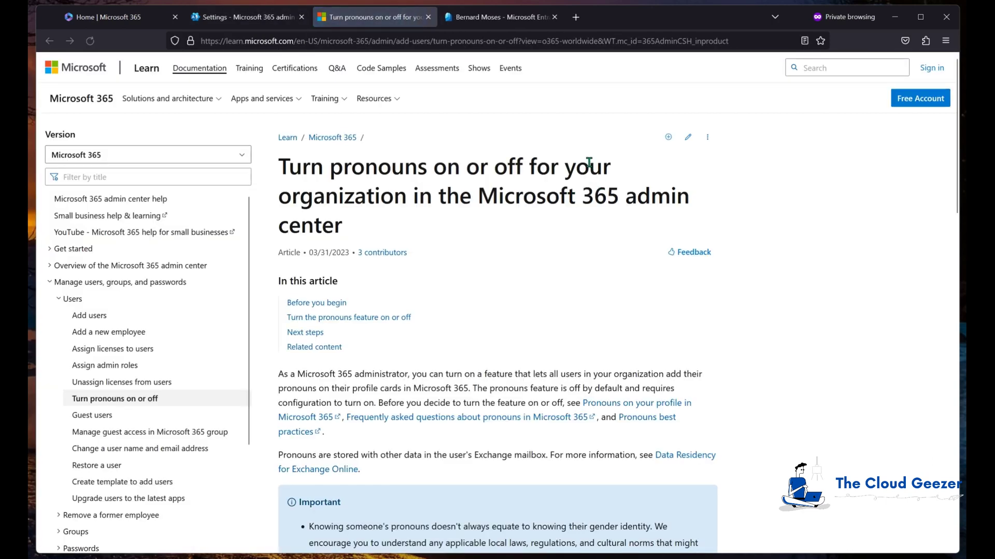
{"action": "scroll", "coordinate": [456, 241], "scroll_direction": "down", "scroll_amount": 10}
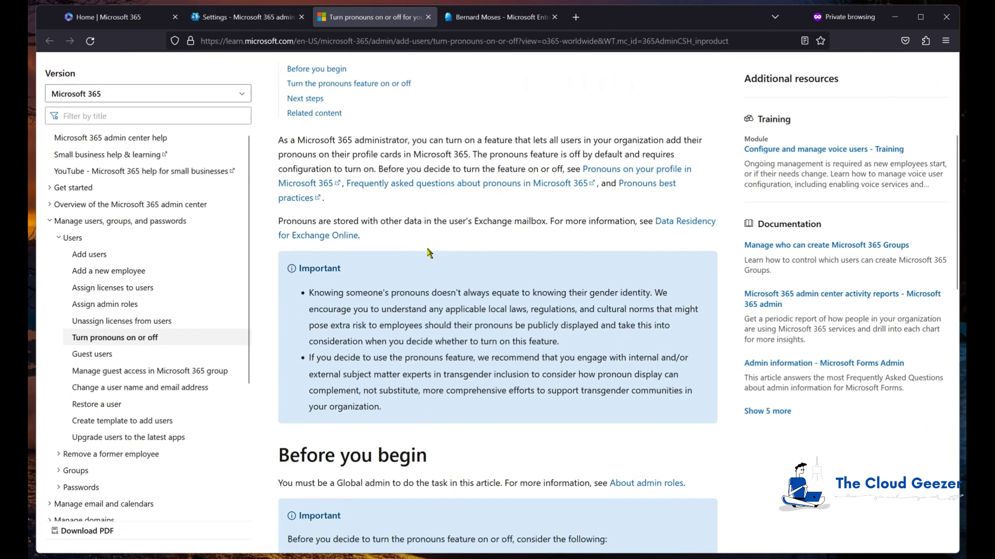
{"action": "scroll", "coordinate": [428, 253], "scroll_direction": "down", "scroll_amount": 8}
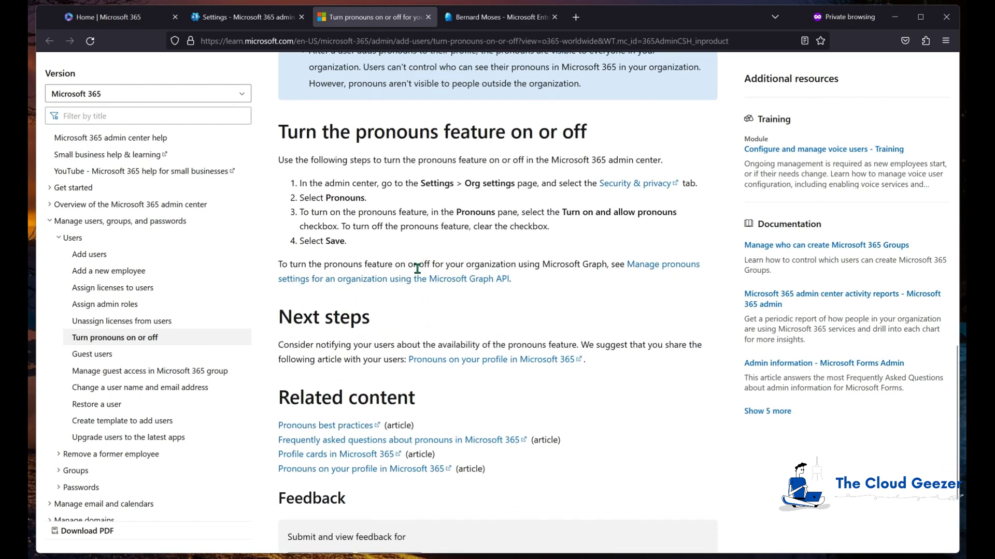
{"action": "scroll", "coordinate": [417, 269], "scroll_direction": "down", "scroll_amount": 3}
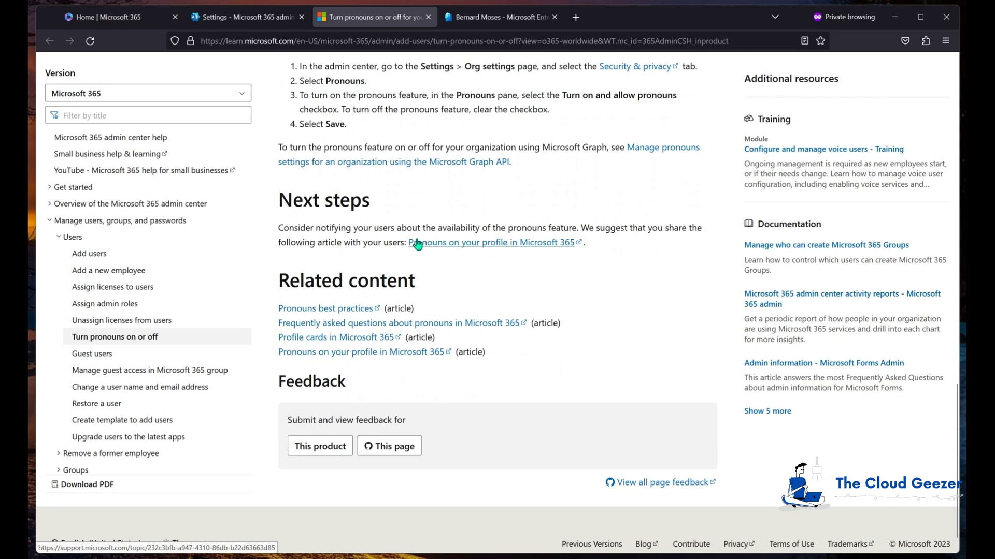
Open the linked article "Pronouns on your profile in Microsoft 365", expand and review its Teams instructions, and return to the article's beginning
{"action": "left_click", "coordinate": [452, 244]}
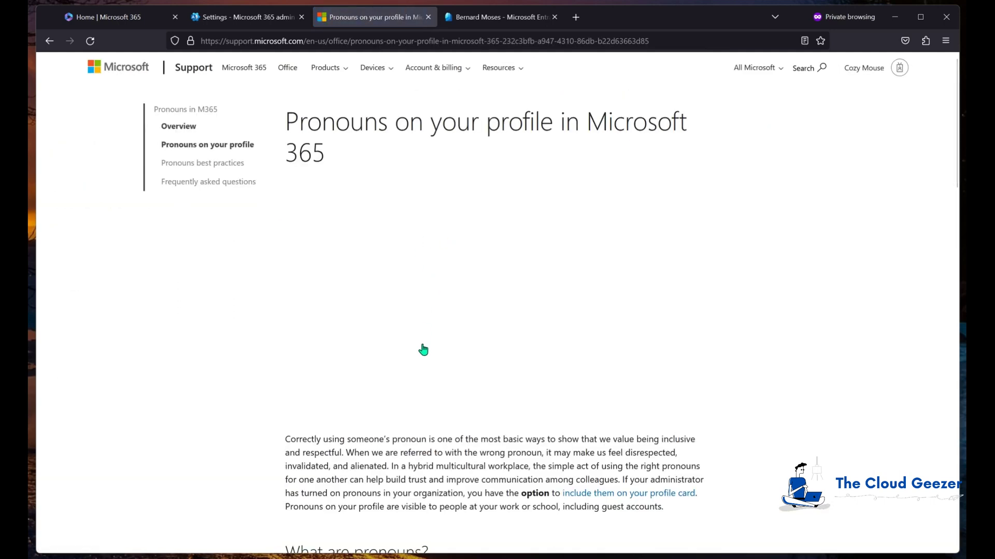
{"action": "scroll", "coordinate": [425, 397], "scroll_direction": "down", "scroll_amount": 5}
{"action": "scroll", "coordinate": [487, 374], "scroll_direction": "down", "scroll_amount": 8}
{"action": "scroll", "coordinate": [486, 370], "scroll_direction": "down", "scroll_amount": 4}
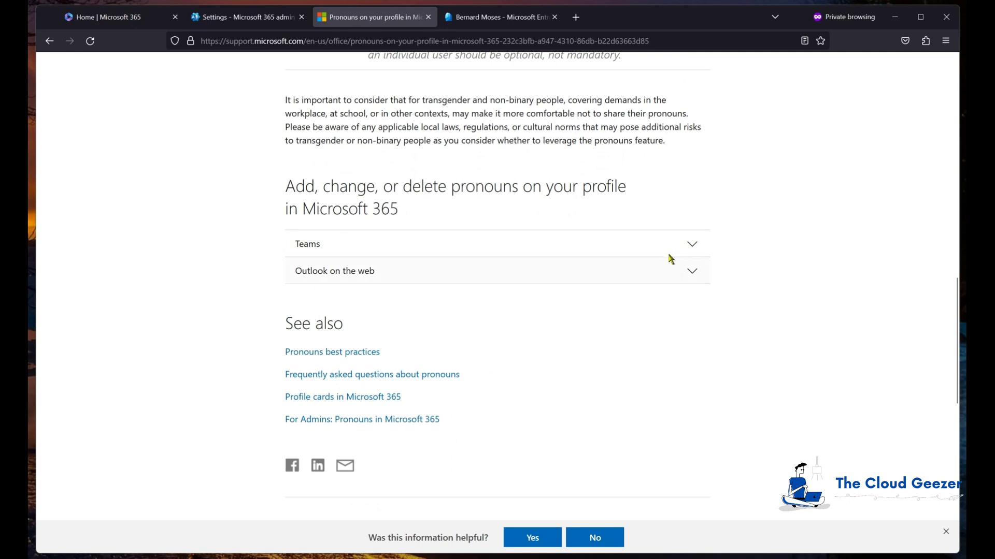
{"action": "left_click", "coordinate": [693, 246]}
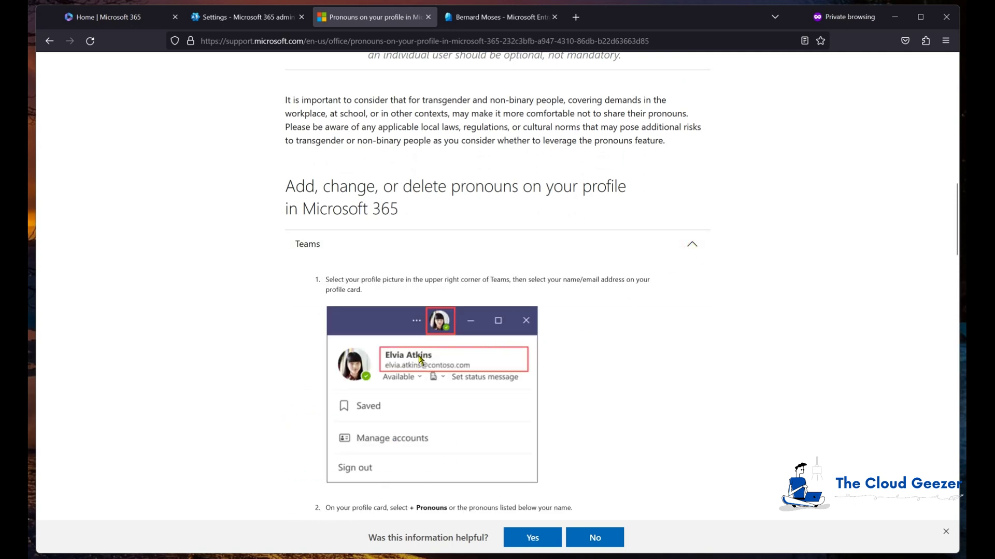
{"action": "scroll", "coordinate": [422, 361], "scroll_direction": "down", "scroll_amount": 6}
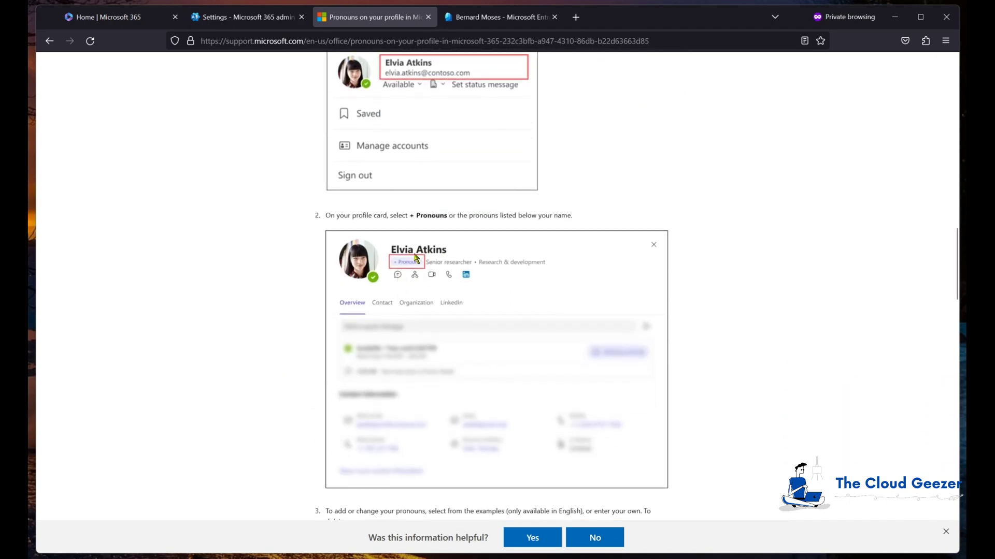
{"action": "scroll", "coordinate": [502, 321], "scroll_direction": "up", "scroll_amount": 10}
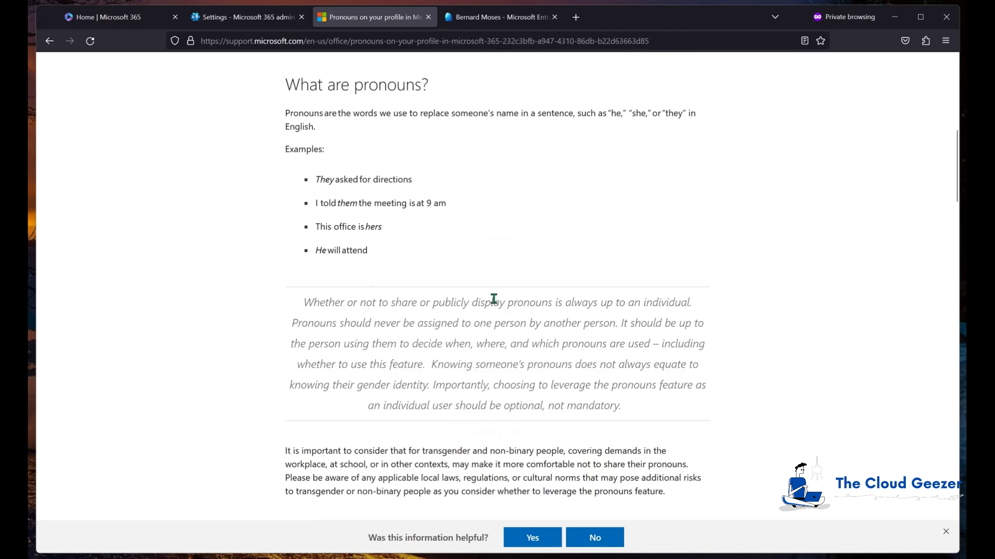
{"action": "scroll", "coordinate": [494, 305], "scroll_direction": "up", "scroll_amount": 6}
{"action": "scroll", "coordinate": [494, 305], "scroll_direction": "up", "scroll_amount": 1}
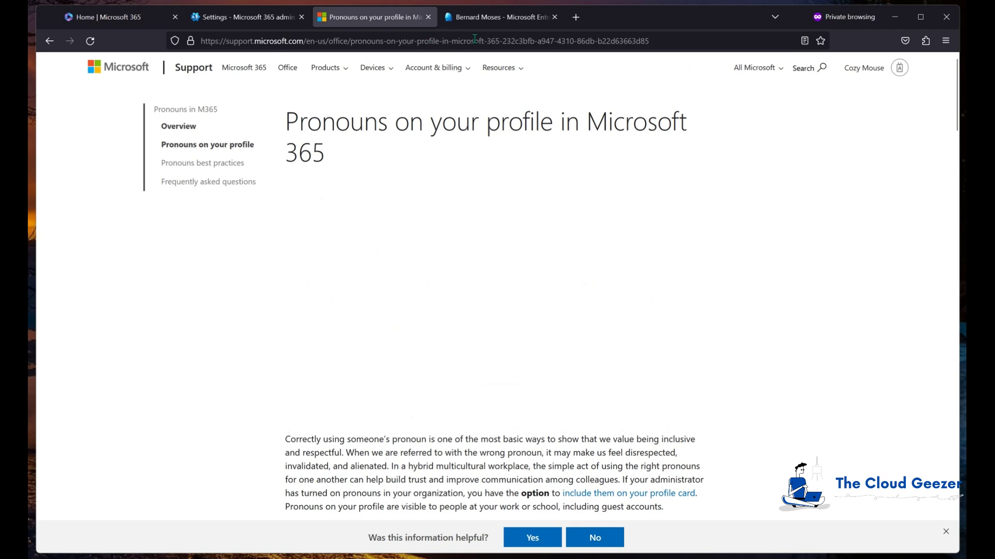